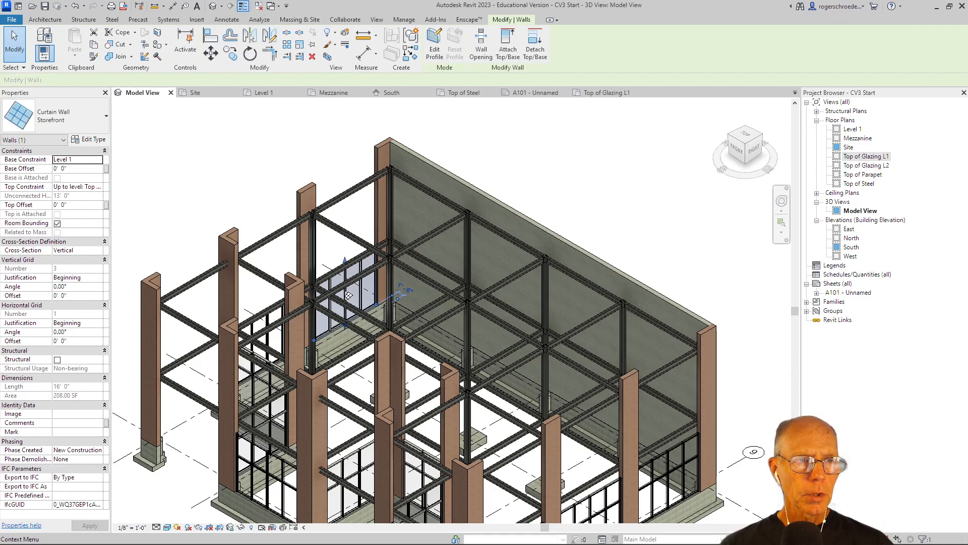
# Start a new wall from the Generic - 8" basic wall type and duplicate that type as Spandrel Wall
pyautogui.click(45, 20)
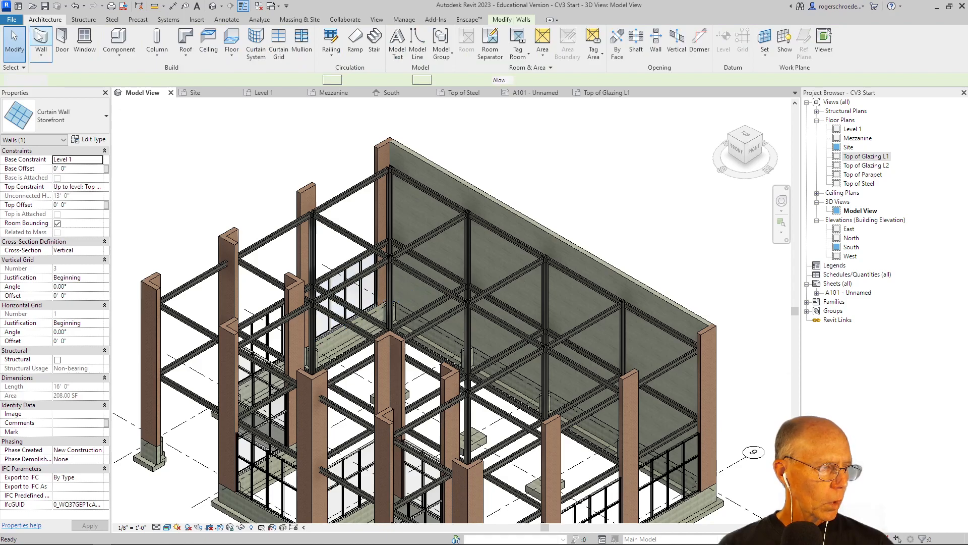
pyautogui.click(40, 36)
pyautogui.click(66, 116)
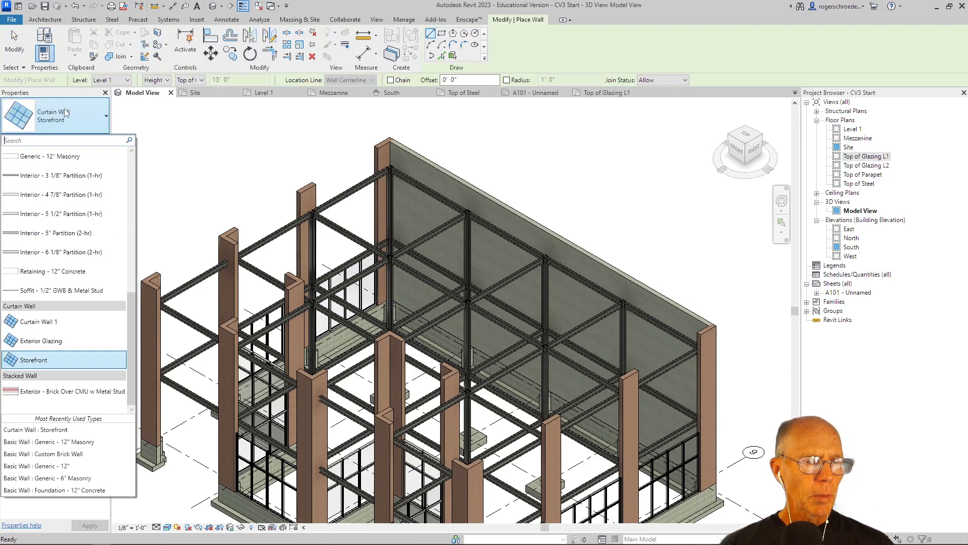
pyautogui.moveTo(128, 295); pyautogui.dragTo(114, 233)
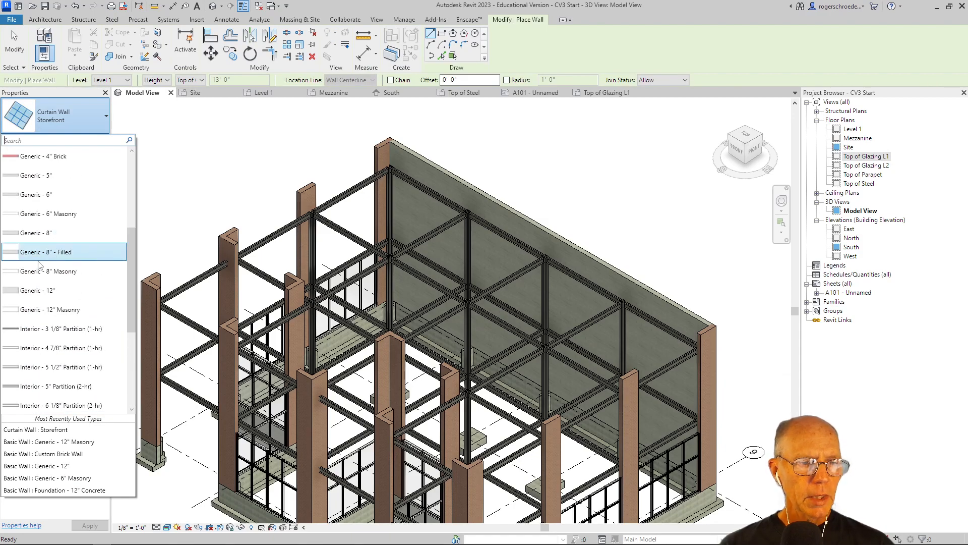
pyautogui.click(35, 240)
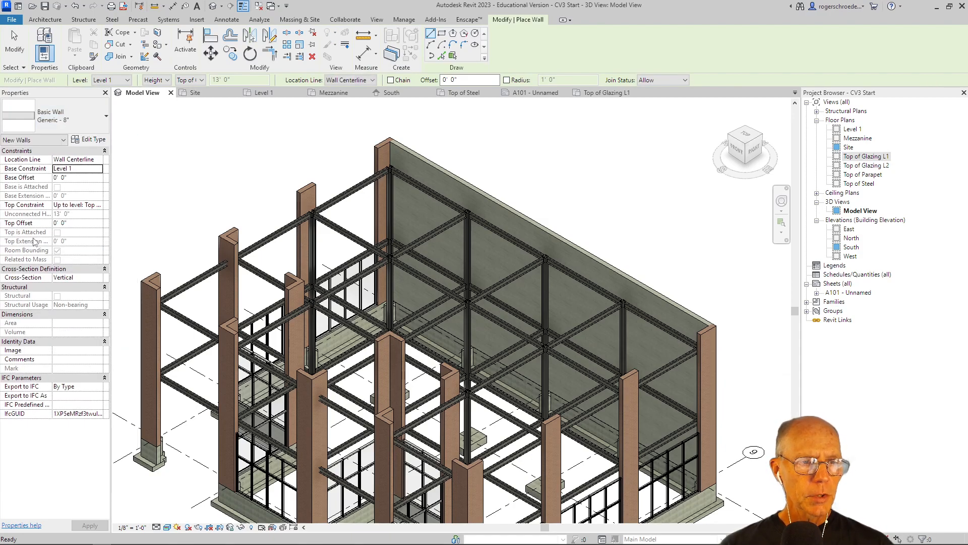
pyautogui.click(94, 139)
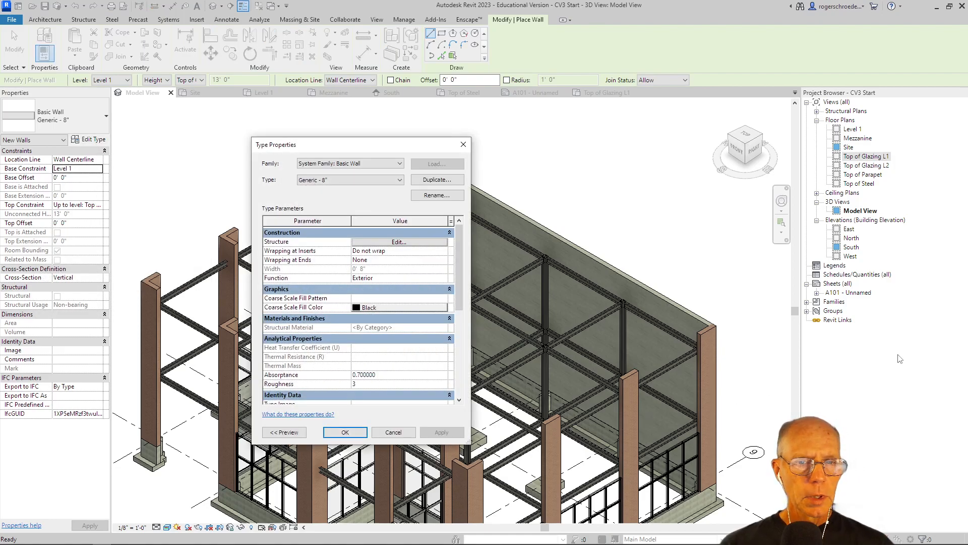
pyautogui.click(437, 179)
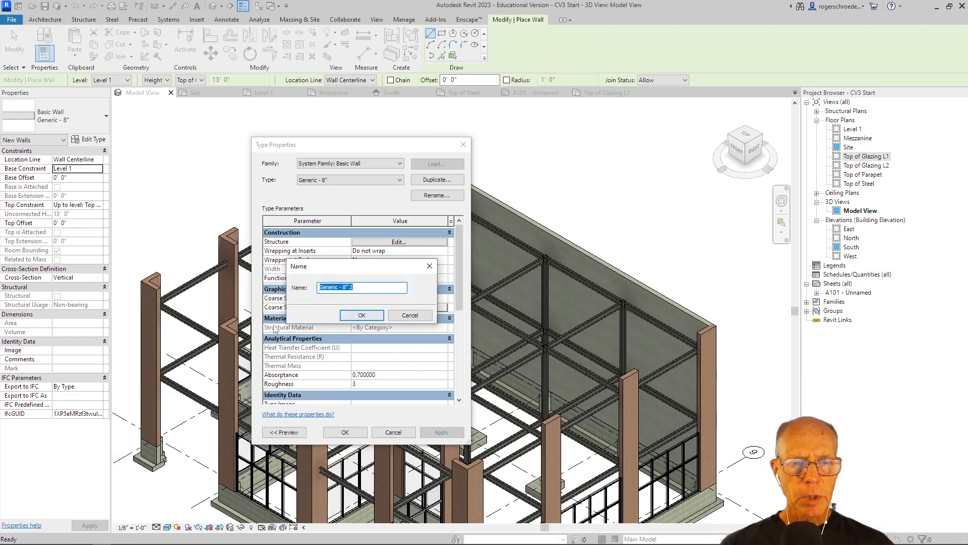
pyautogui.write('Spandrel Wall')
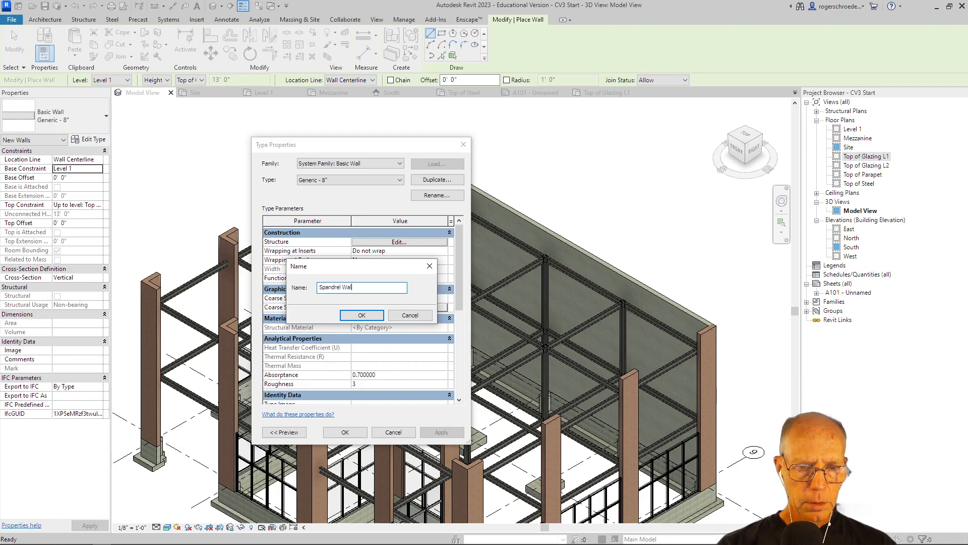
pyautogui.click(356, 316)
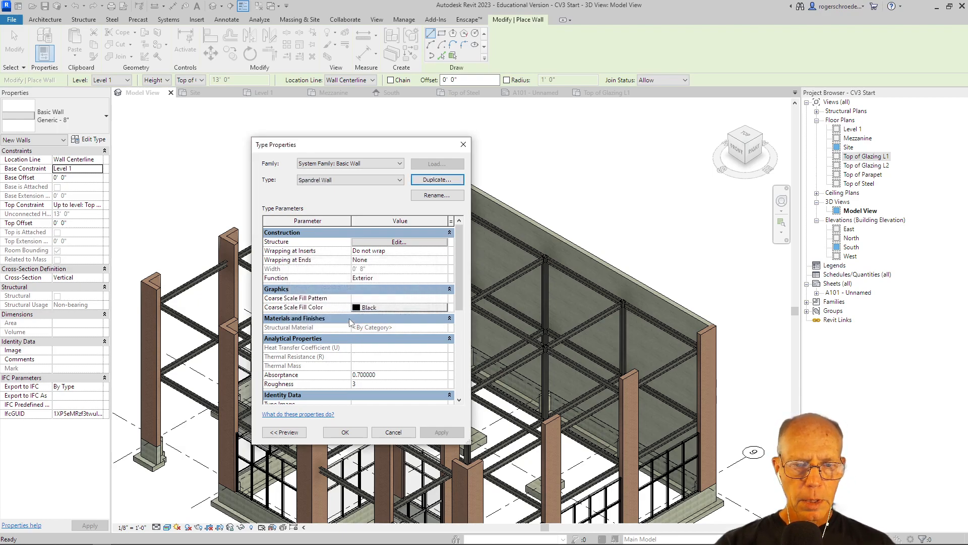
# Create a new material for the Spandrel Wall's structure layer and rename it Spandrel Material
pyautogui.click(386, 242)
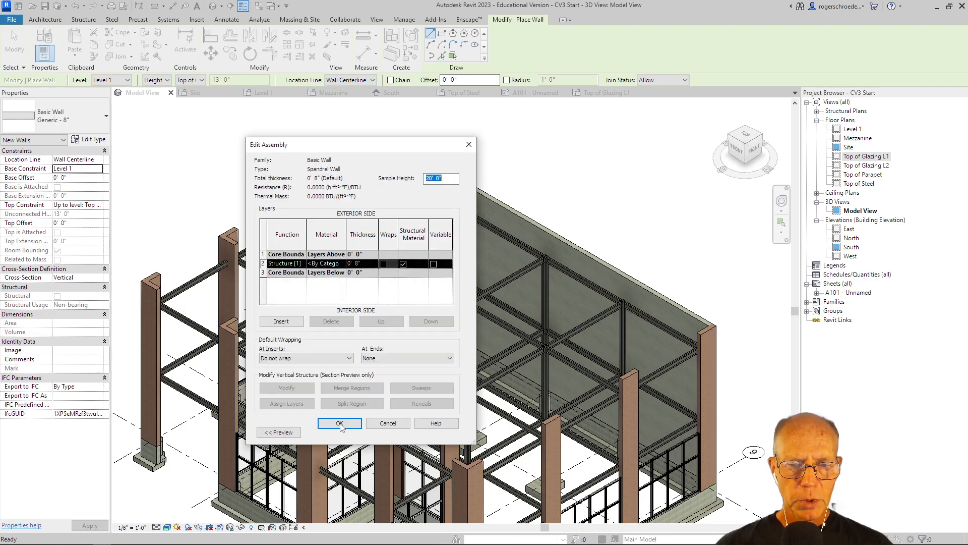
pyautogui.click(345, 266)
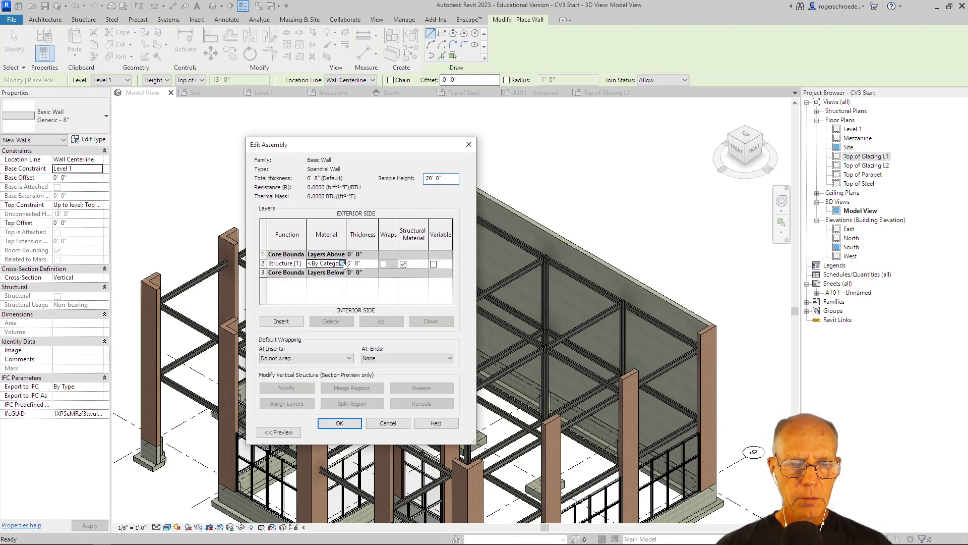
pyautogui.click(342, 263)
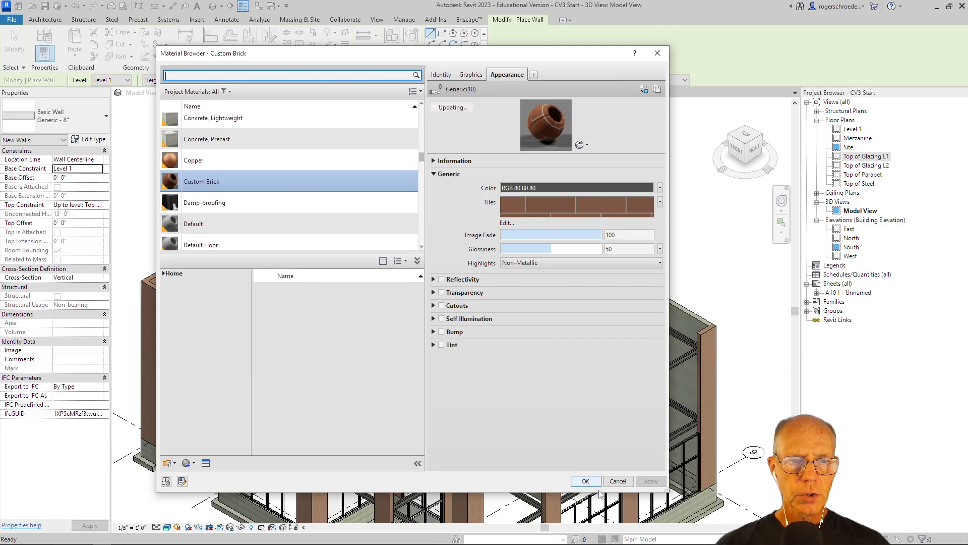
pyautogui.click(190, 464)
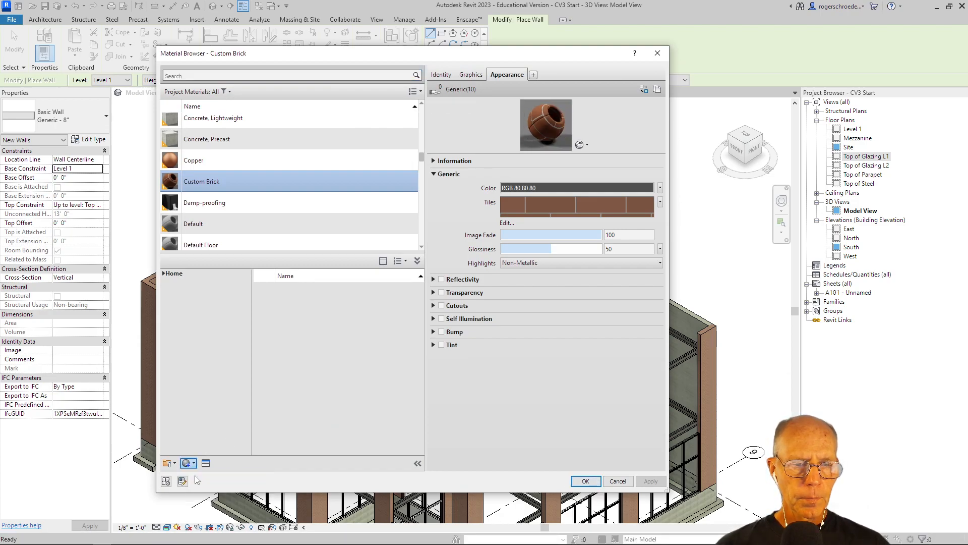
pyautogui.click(204, 475)
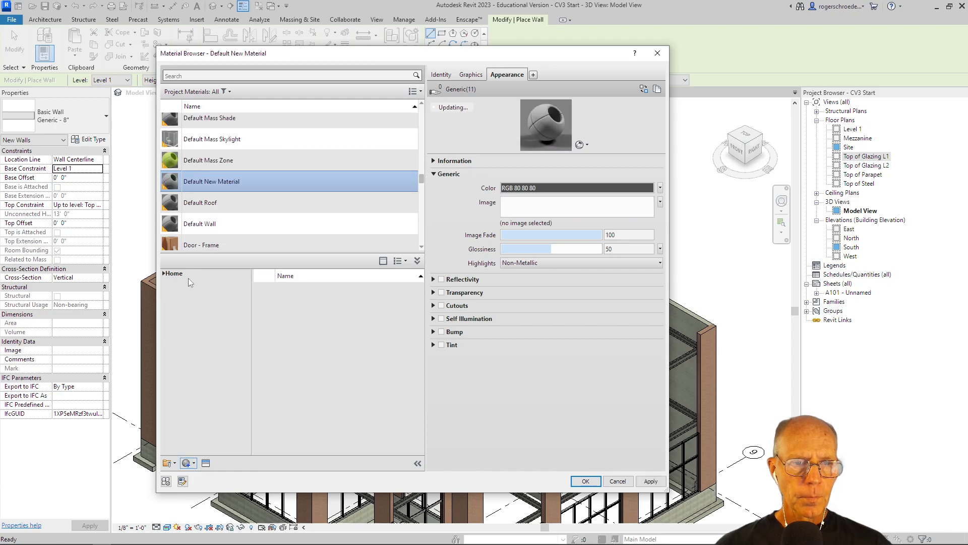
pyautogui.rightClick(196, 184)
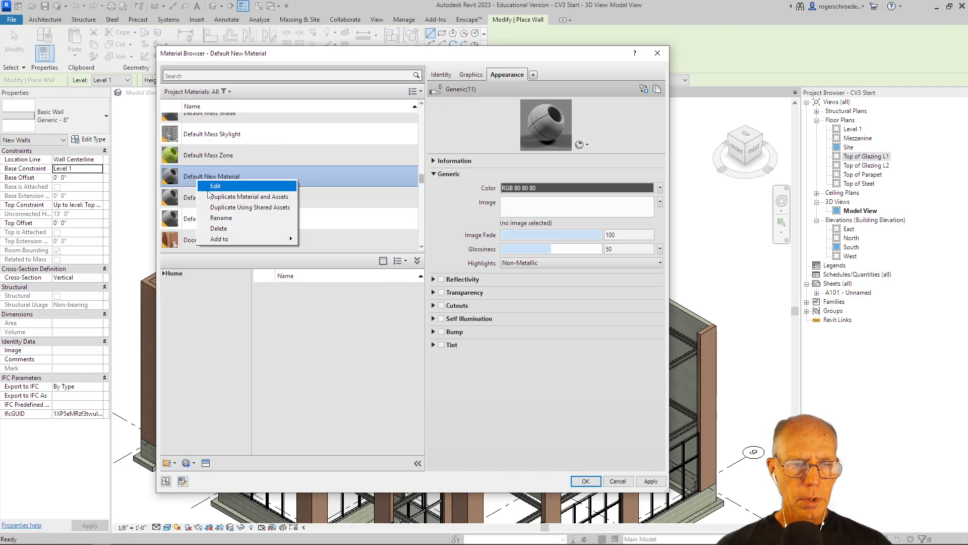
pyautogui.click(210, 193)
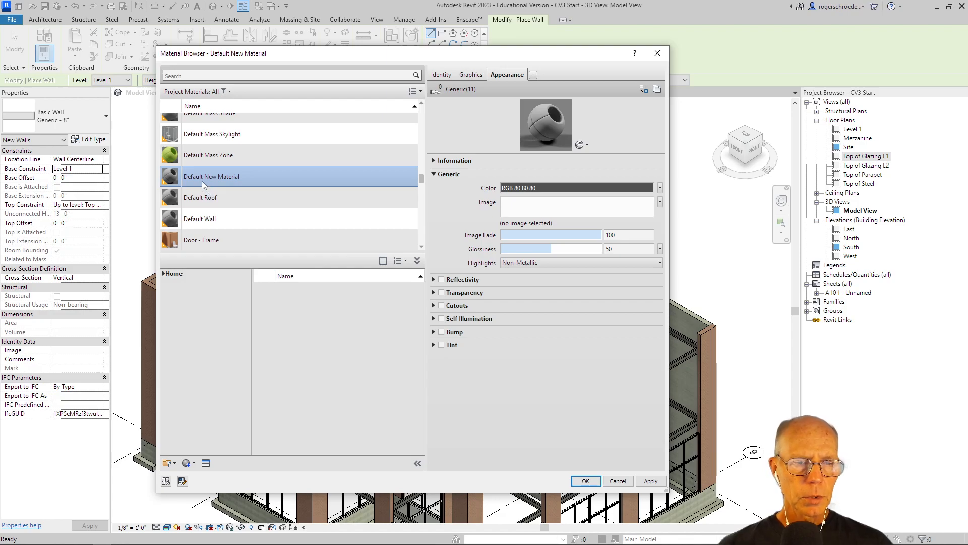
pyautogui.rightClick(203, 184)
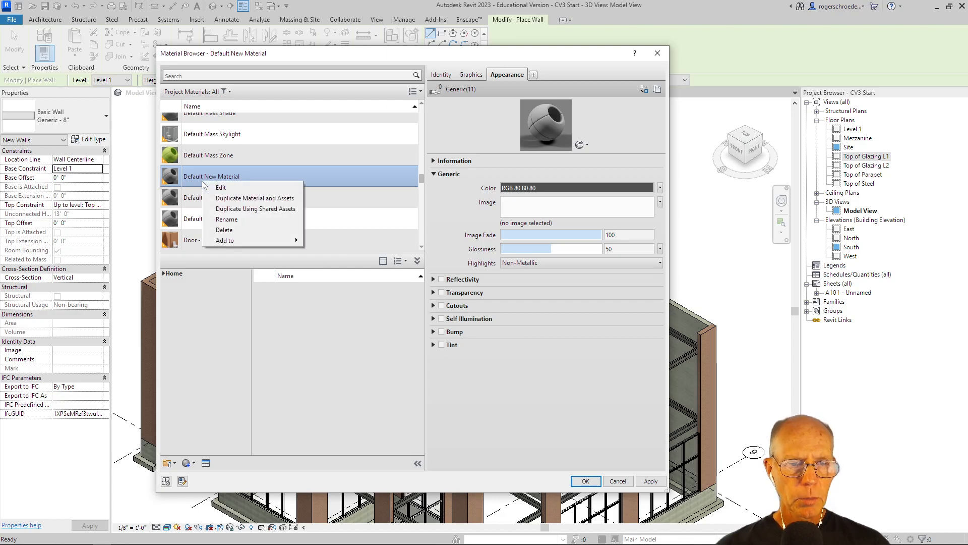
pyautogui.click(220, 223)
pyautogui.write('Spandr')
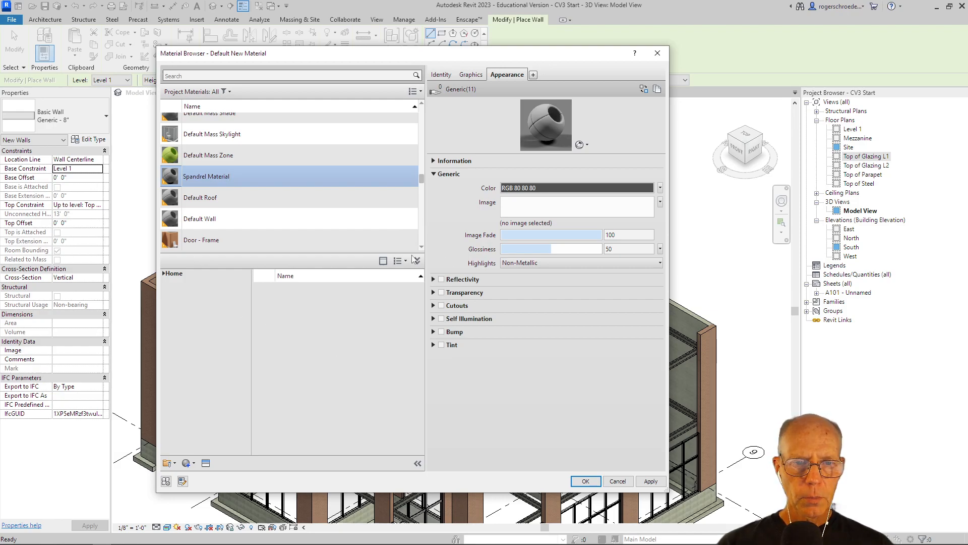
# Give Spandrel Material the Flooring - Oak - Espresso appearance from the wood flooring assets and apply it to the Spandrel Wall's structure layer
pyautogui.click(205, 463)
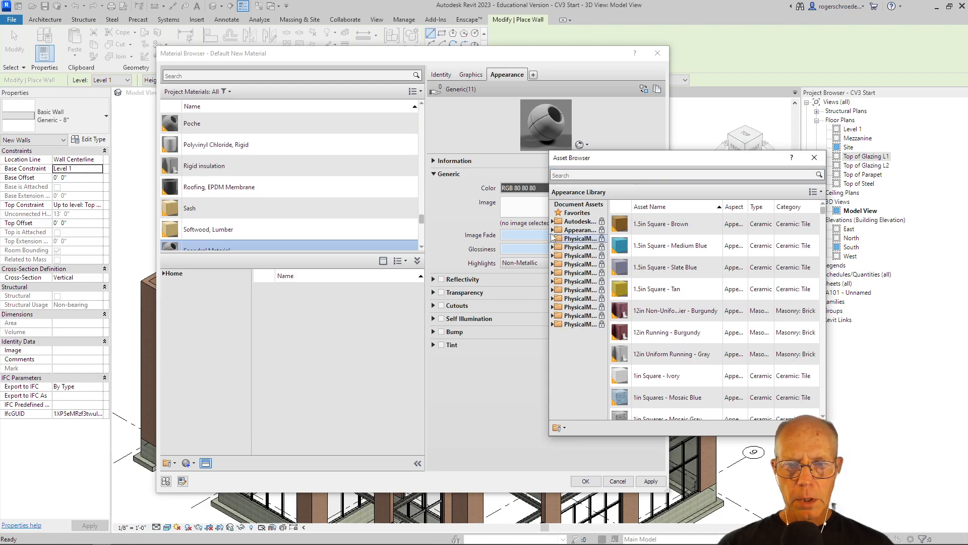
pyautogui.click(553, 221)
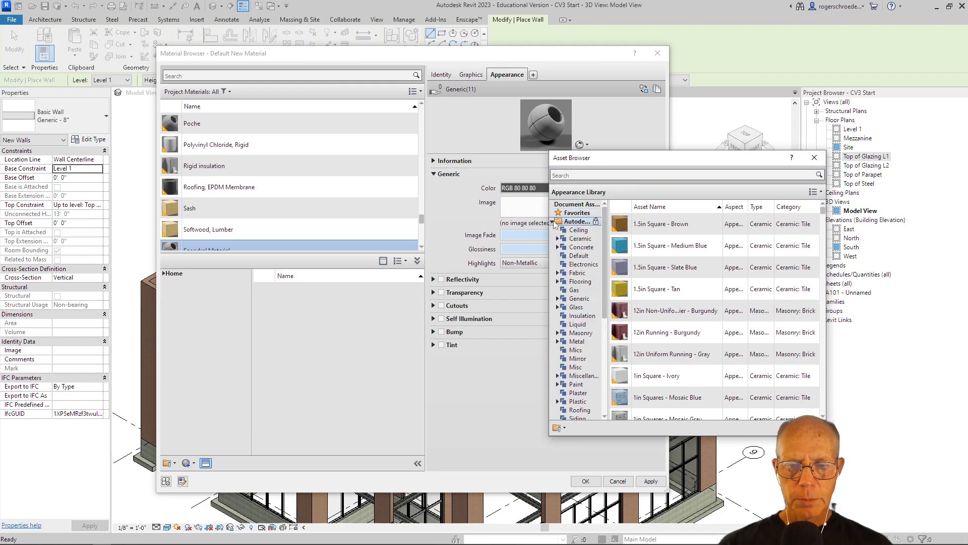
pyautogui.click(558, 282)
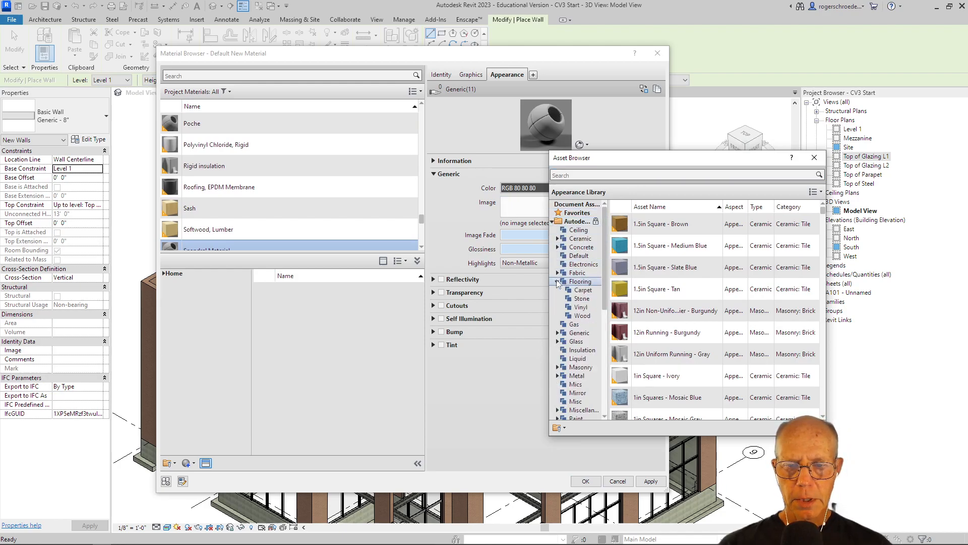
pyautogui.click(580, 315)
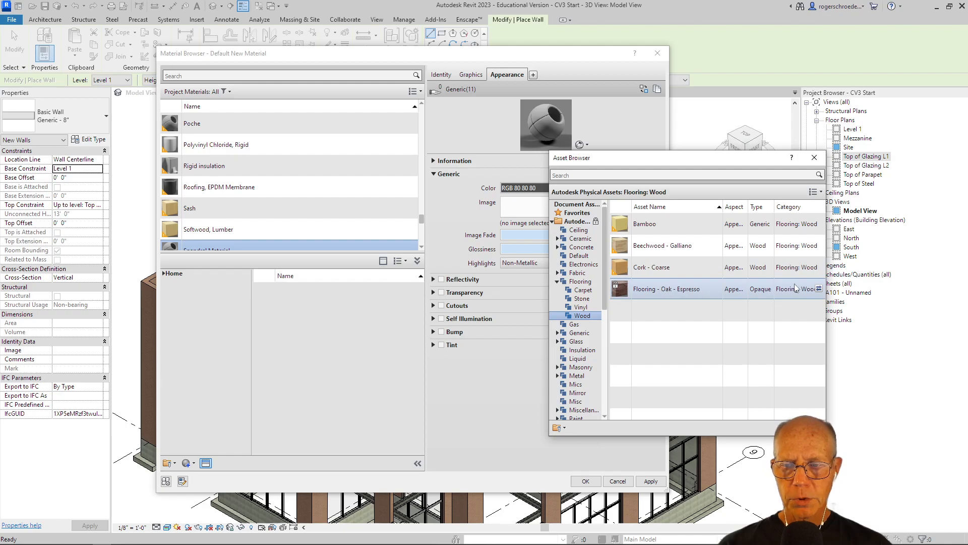
pyautogui.click(818, 289)
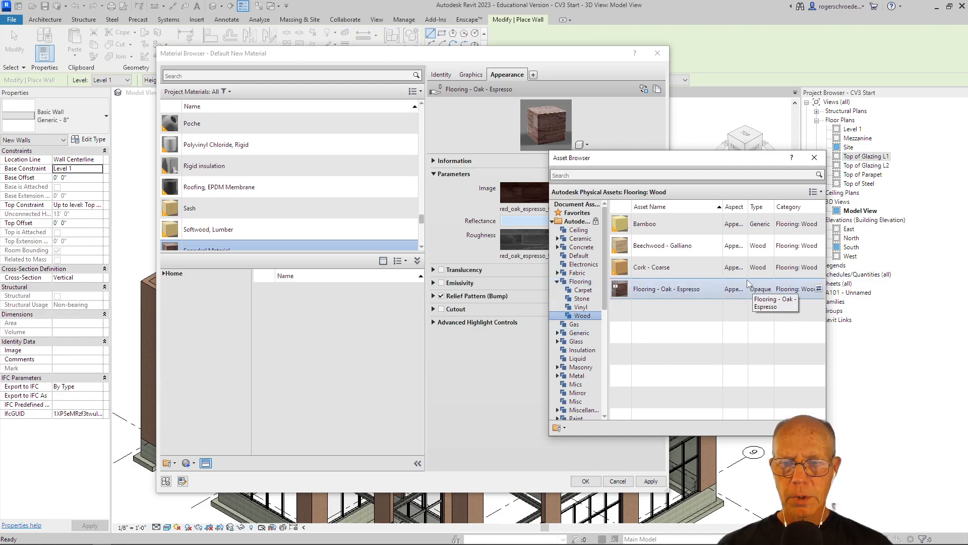
pyautogui.click(814, 157)
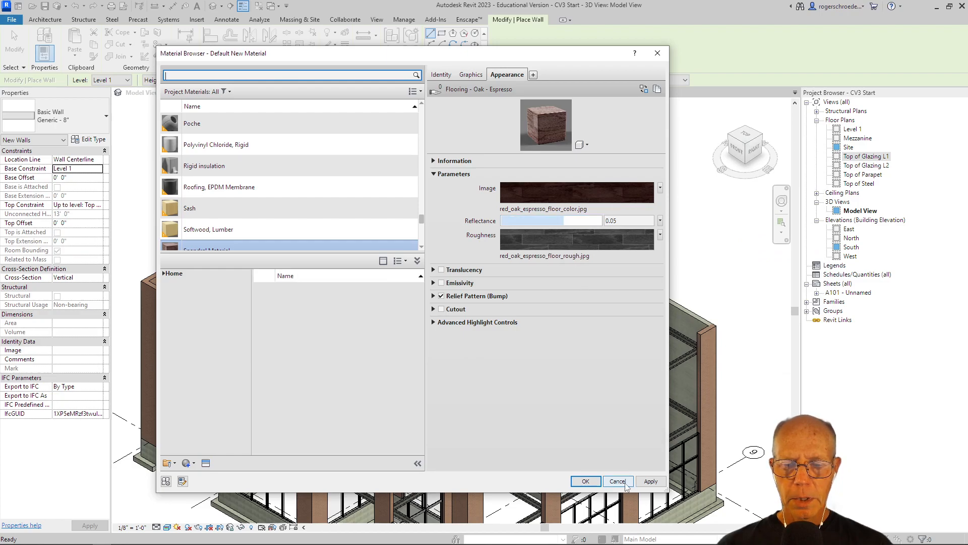
pyautogui.click(595, 482)
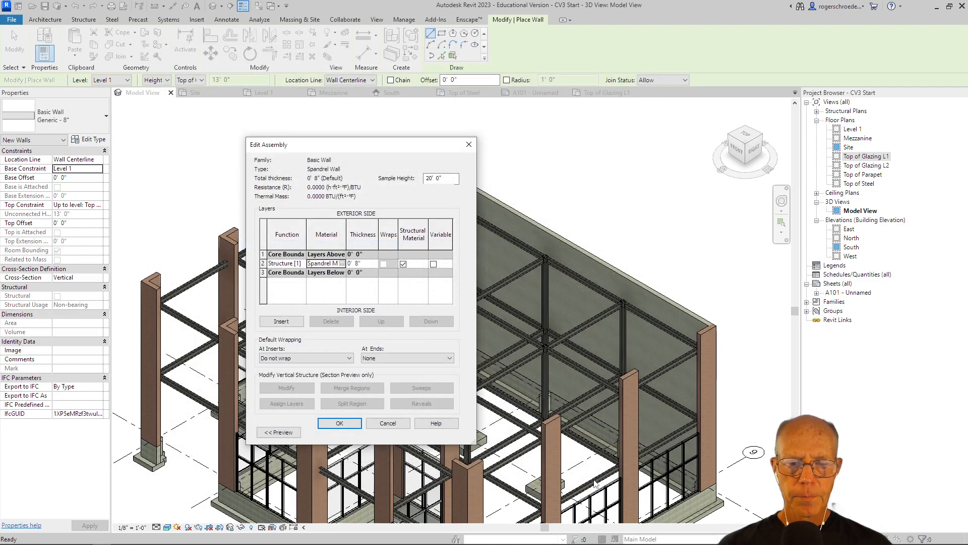
pyautogui.click(339, 422)
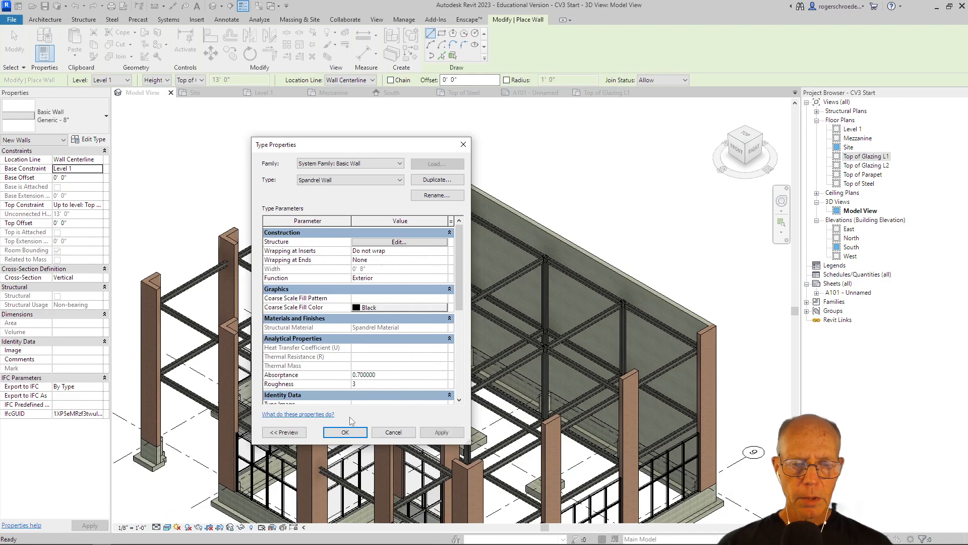
pyautogui.click(348, 430)
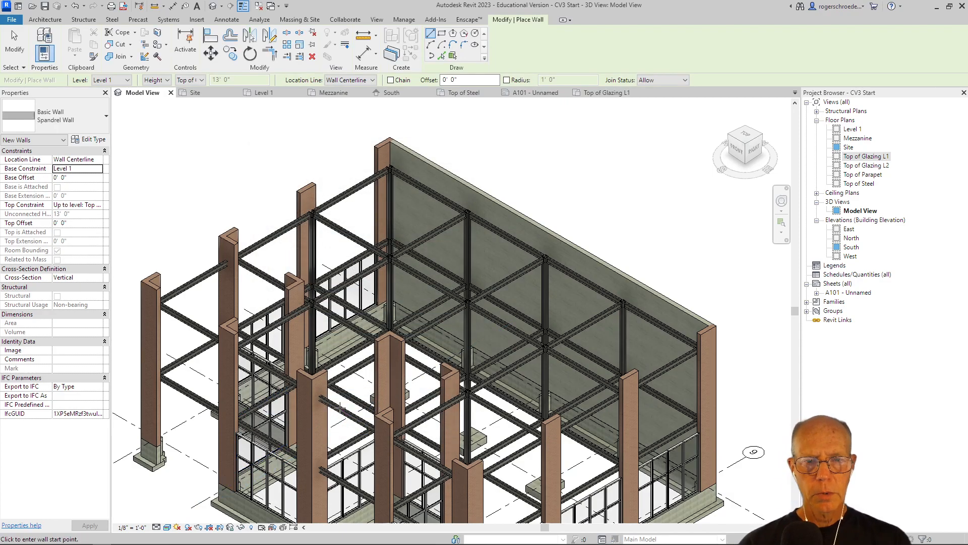
# In the Top of Glazing L1 plan, draw a Spandrel Wall up to Mezzanine between the grid 4 and grid 3 brick columns along grid 9
pyautogui.click(610, 93)
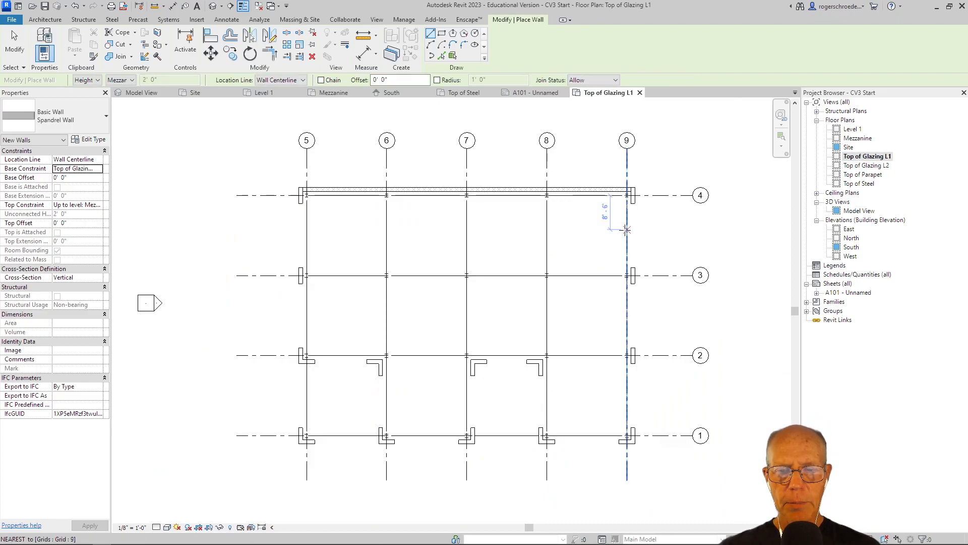
pyautogui.click(98, 205)
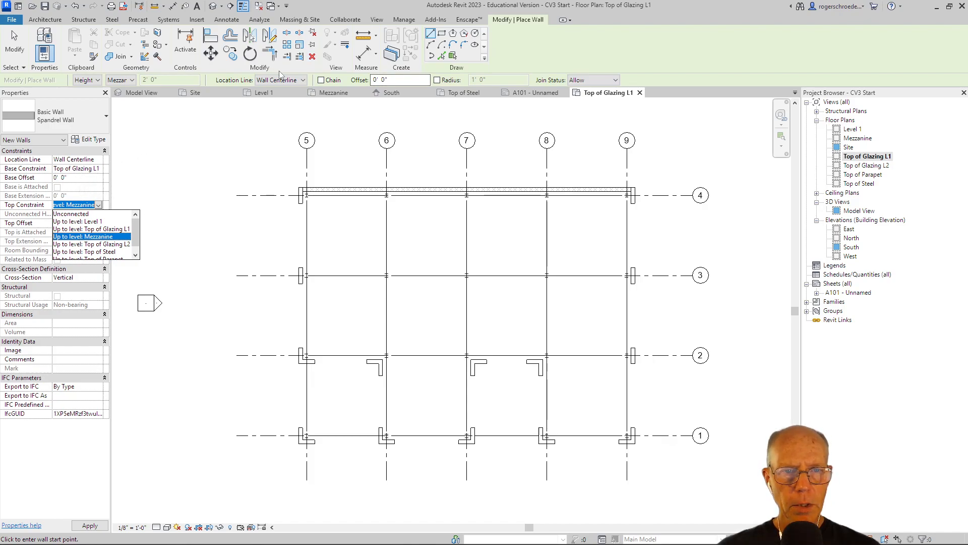
pyautogui.click(13, 38)
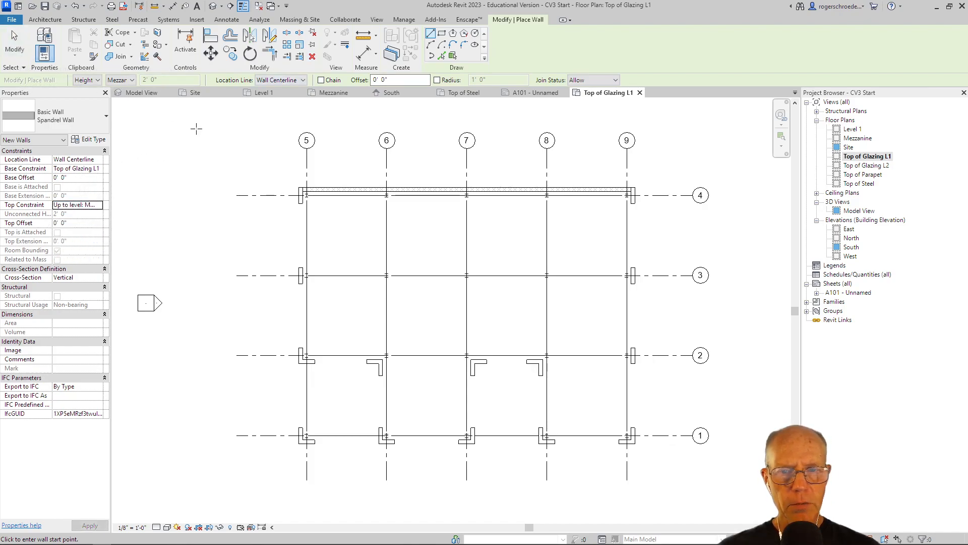
pyautogui.scroll(3, 644, 217)
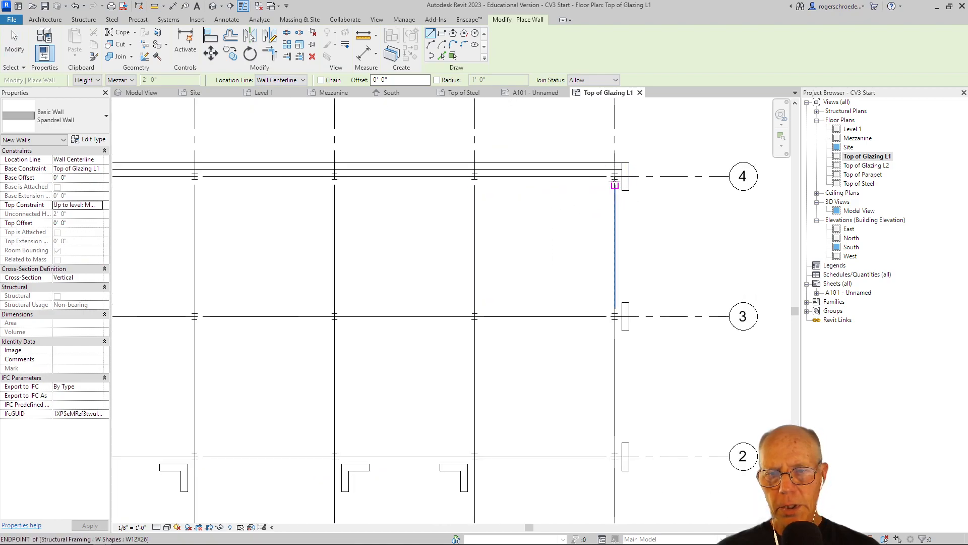
pyautogui.click(626, 190)
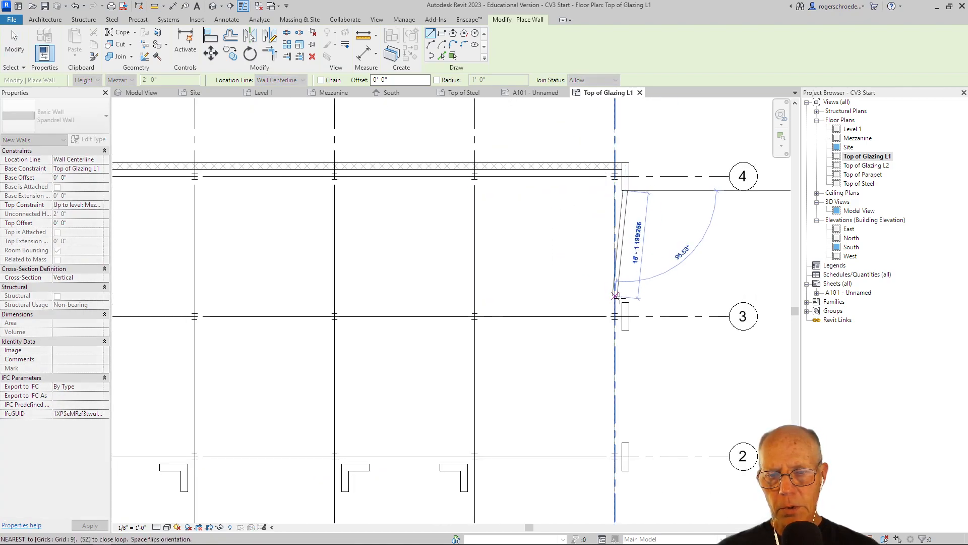
pyautogui.click(625, 302)
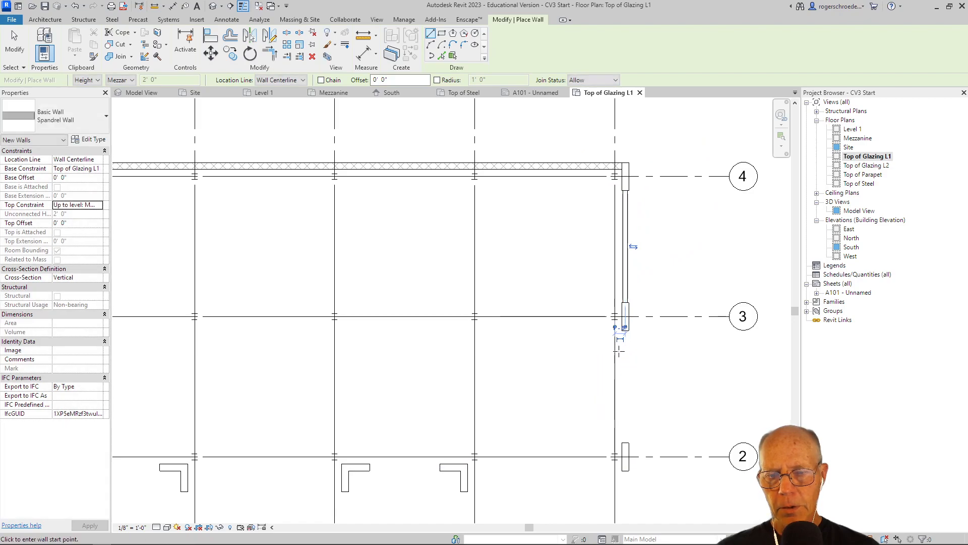
# Draw Spandrel Walls along grid 9 between the grid 3 and grid 2 brick columns and between the grid 2 and grid 1 columns
pyautogui.scroll(2, 620, 337)
pyautogui.click(620, 319)
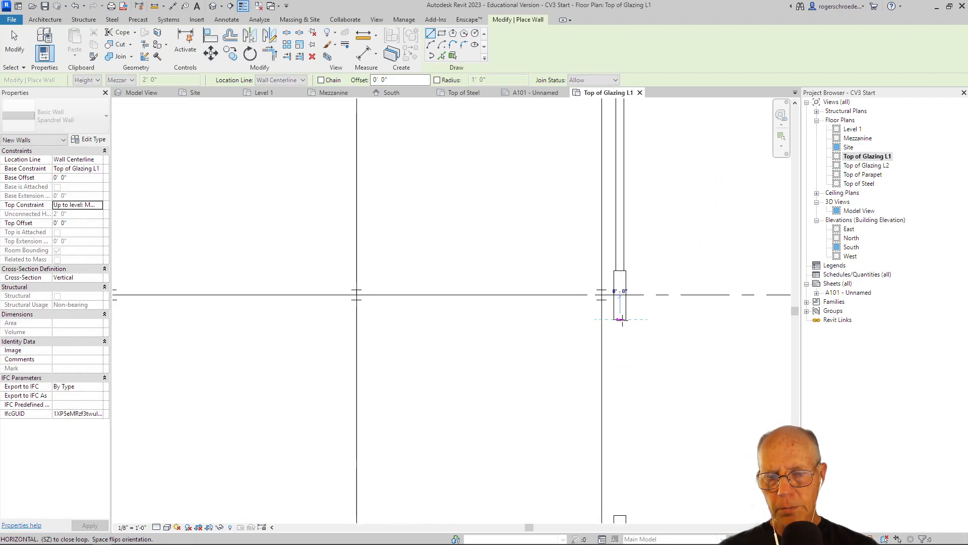
pyautogui.click(620, 515)
pyautogui.moveTo(631, 476); pyautogui.dragTo(504, 138, button='middle')
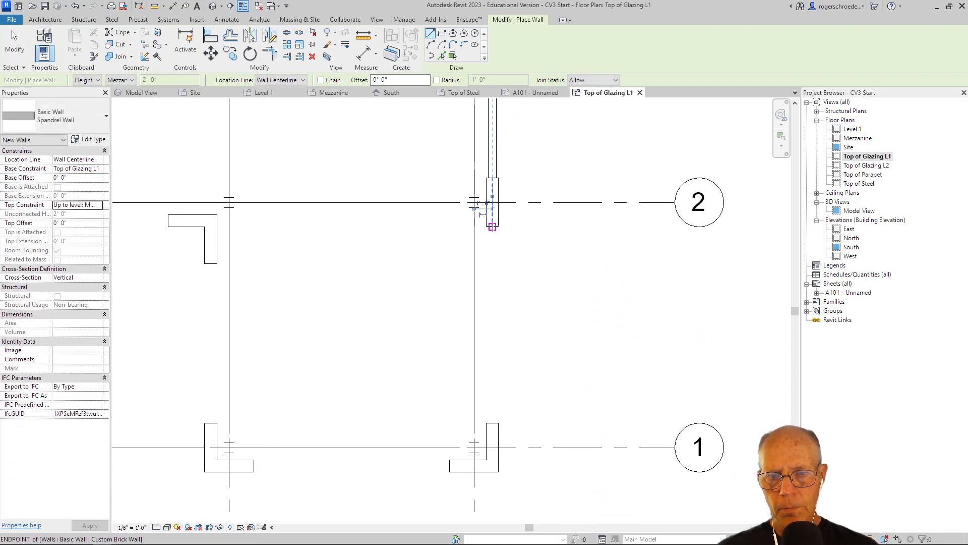
pyautogui.click(493, 227)
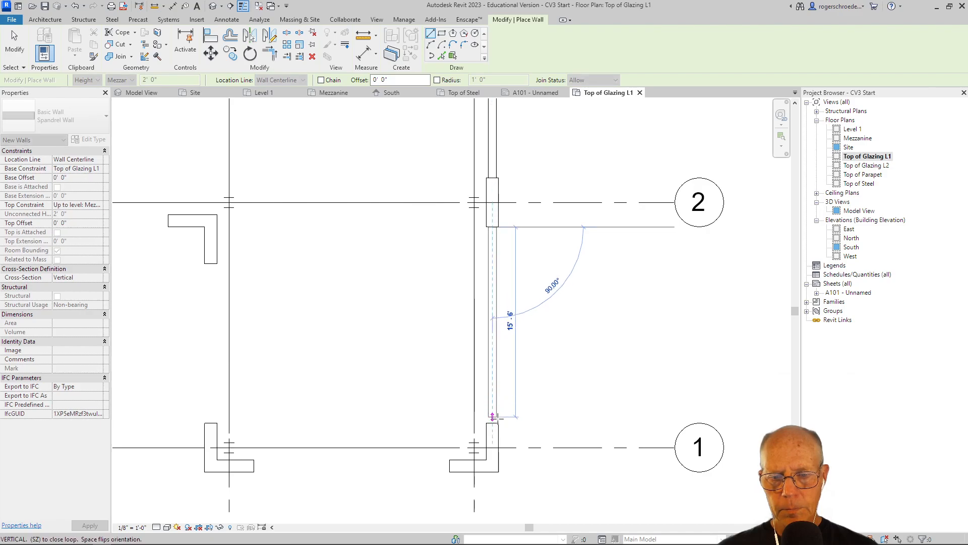
pyautogui.click(493, 416)
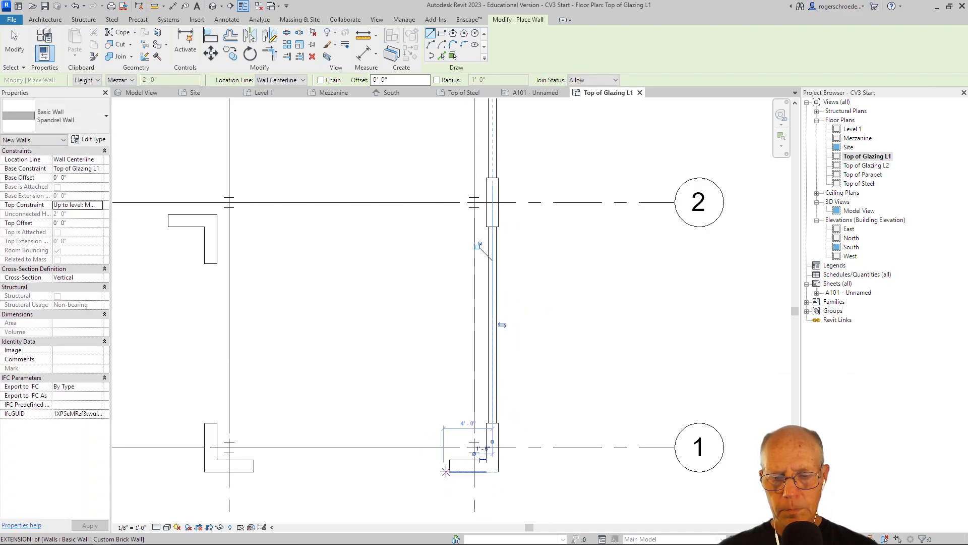
# Draw Spandrel Walls along grid 1 from grid 9 to 8, along grid 8 from grid 1 to 2, and along grid 2 to grid 7
pyautogui.click(449, 464)
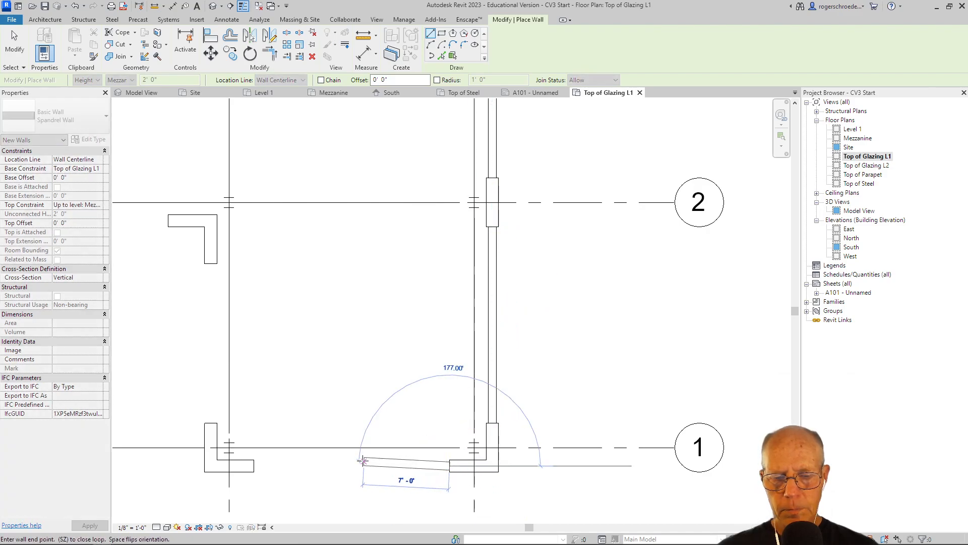
pyautogui.click(253, 465)
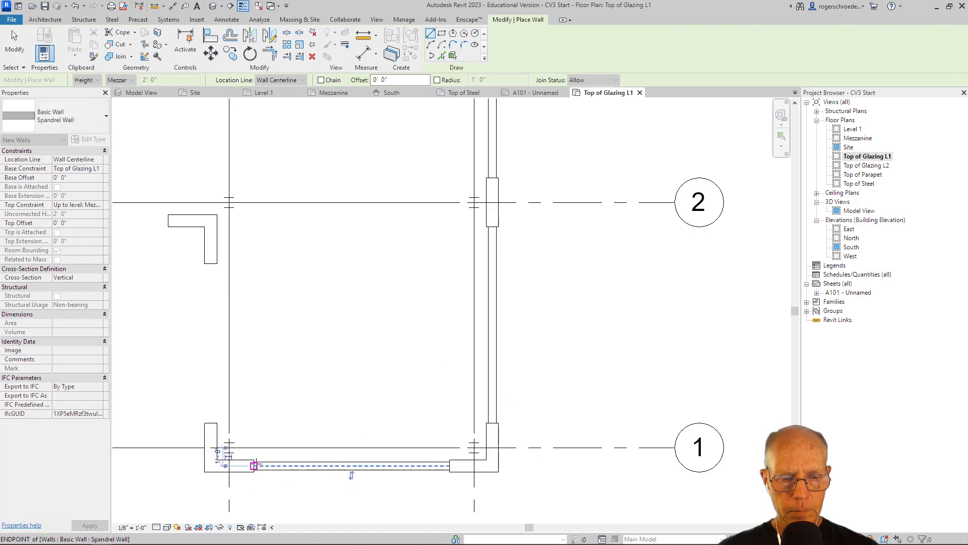
pyautogui.click(207, 423)
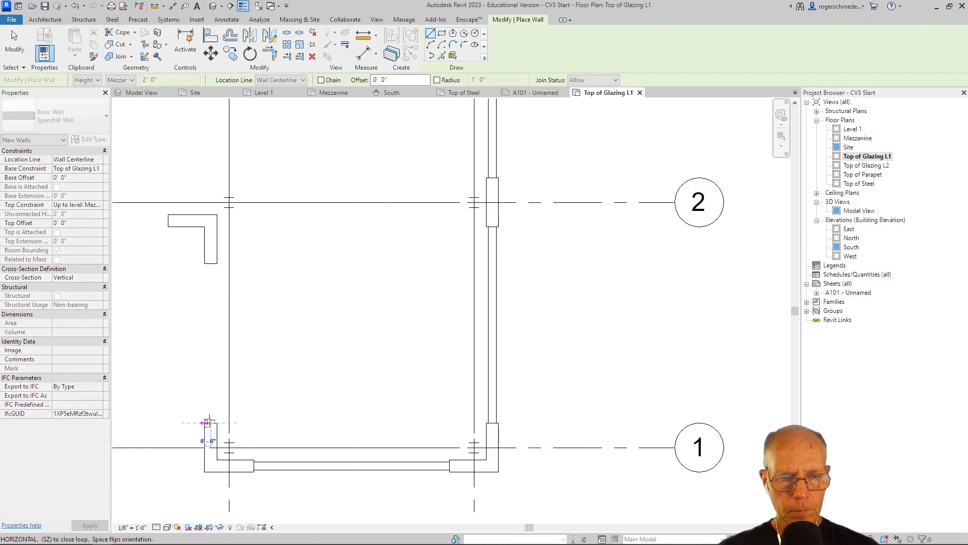
pyautogui.click(211, 263)
pyautogui.click(168, 220)
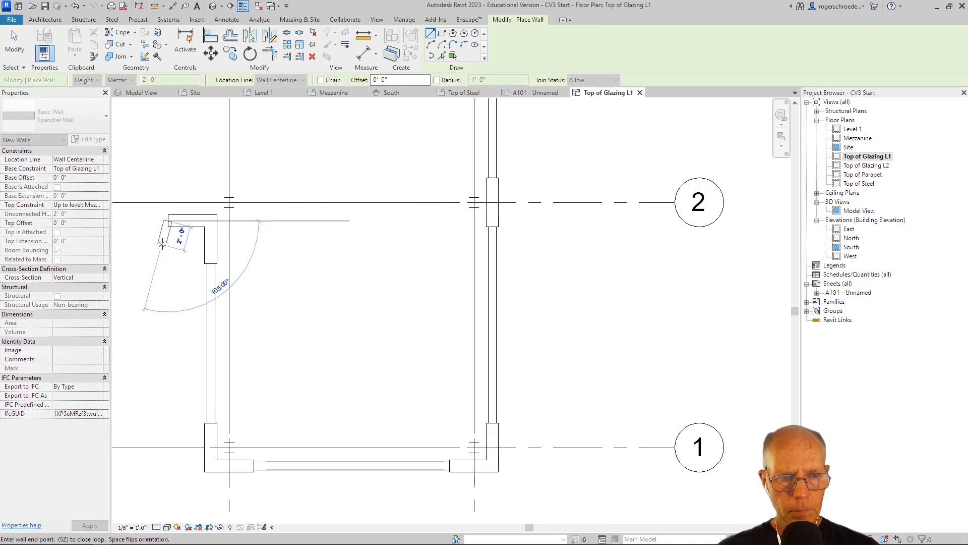
pyautogui.moveTo(192, 265); pyautogui.dragTo(535, 325, button='middle')
pyautogui.click(386, 280)
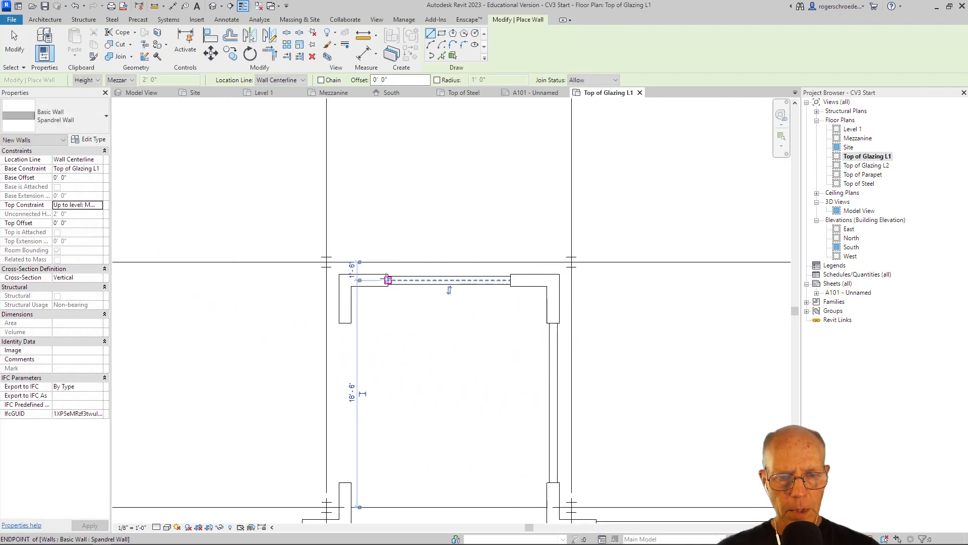
# End wall placement and inspect the placed spandrel walls in the 3D Model View
pyautogui.click(14, 43)
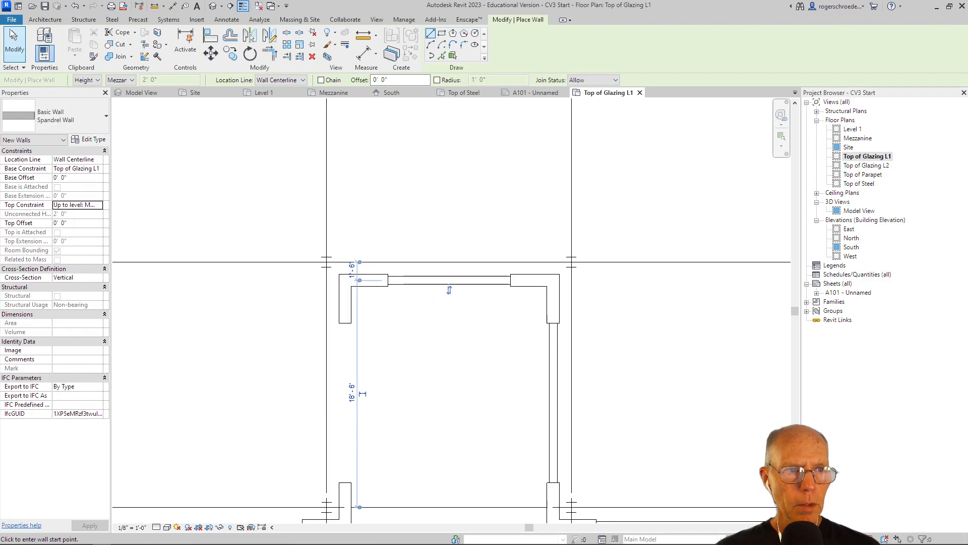
pyautogui.click(132, 94)
pyautogui.moveTo(323, 314); pyautogui.dragTo(365, 176, button='middle')
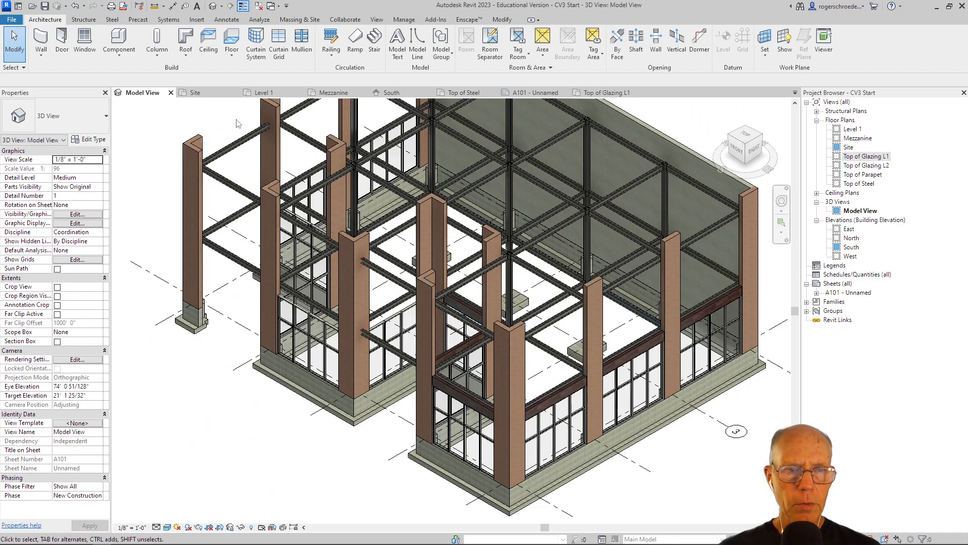
# In the Top of Glazing L1 plan, draw Spandrel Walls along grid 7 between grids 2 and 1 and along grid 1 between grids 7 and 6
pyautogui.click(599, 93)
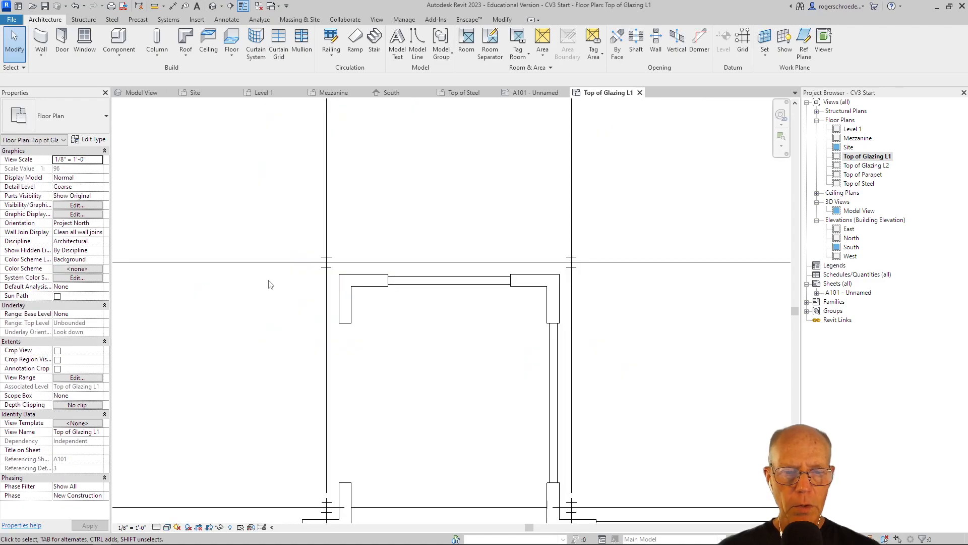
pyautogui.moveTo(368, 168); pyautogui.dragTo(428, 151, button='middle')
pyautogui.scroll(-2, 428, 151)
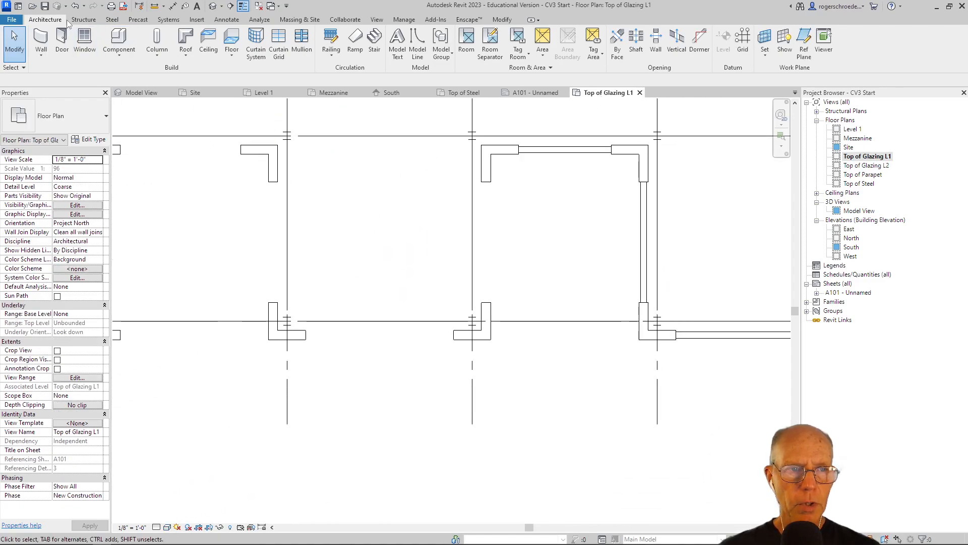
pyautogui.click(41, 43)
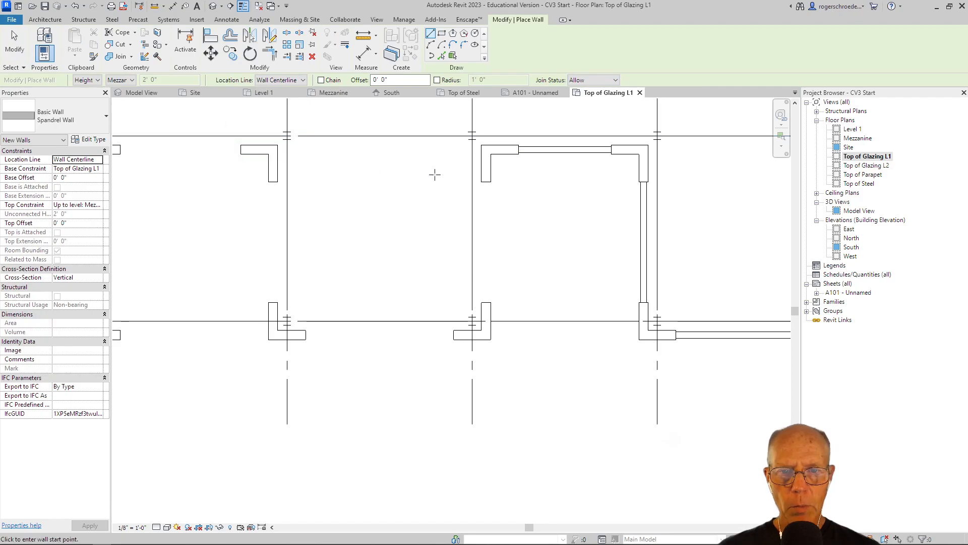
pyautogui.click(487, 182)
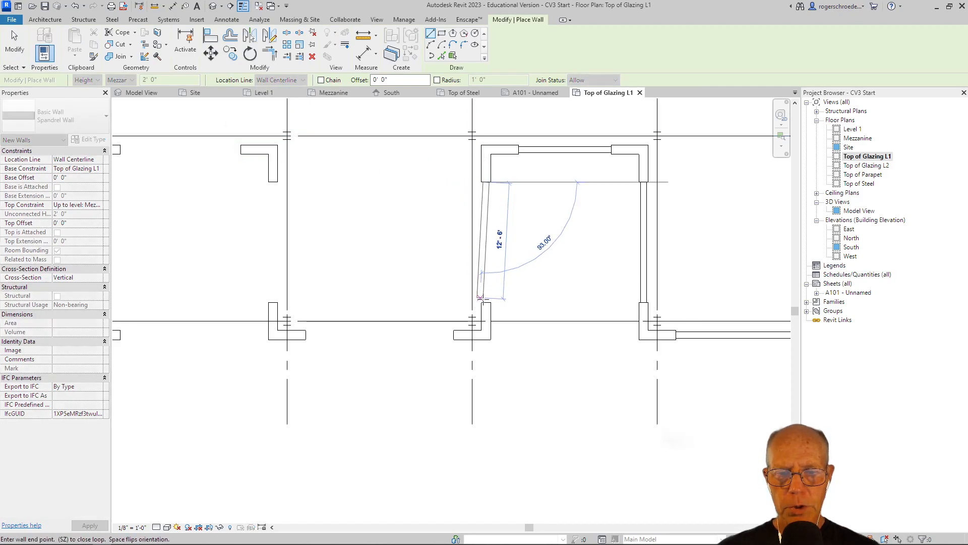
pyautogui.click(486, 302)
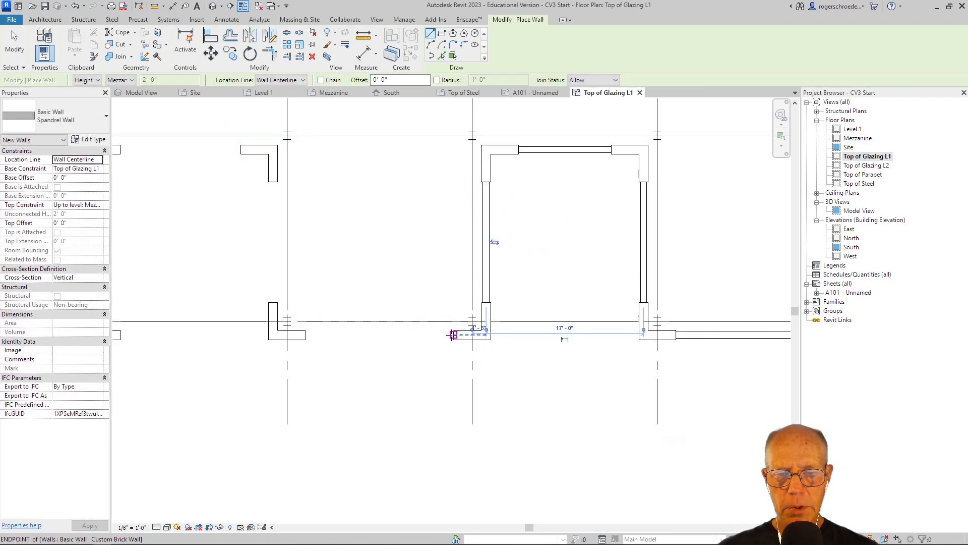
pyautogui.click(454, 334)
pyautogui.click(304, 334)
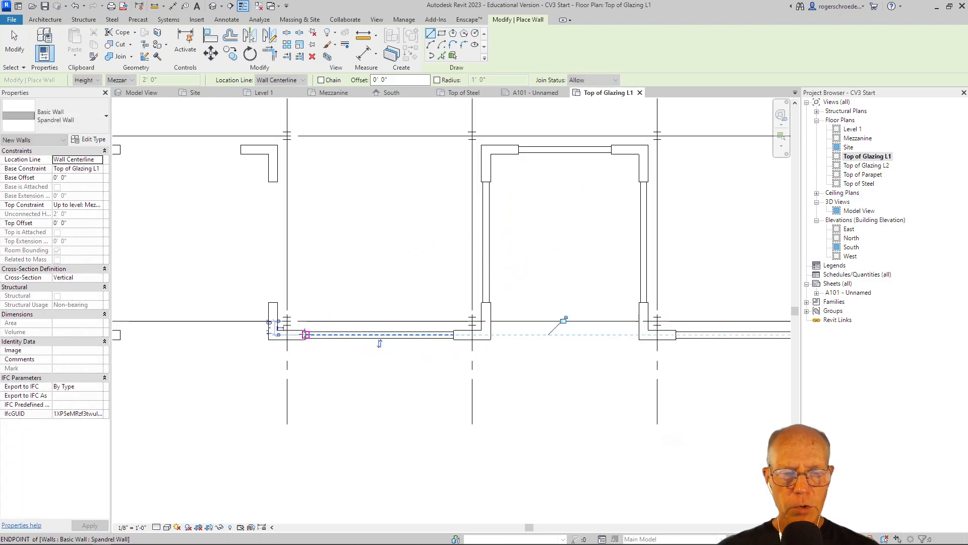
# Draw Spandrel Walls along grid 6 between grids 1 and 2 and along grid 2 between the grid 6 and grid 5 columns
pyautogui.click(273, 302)
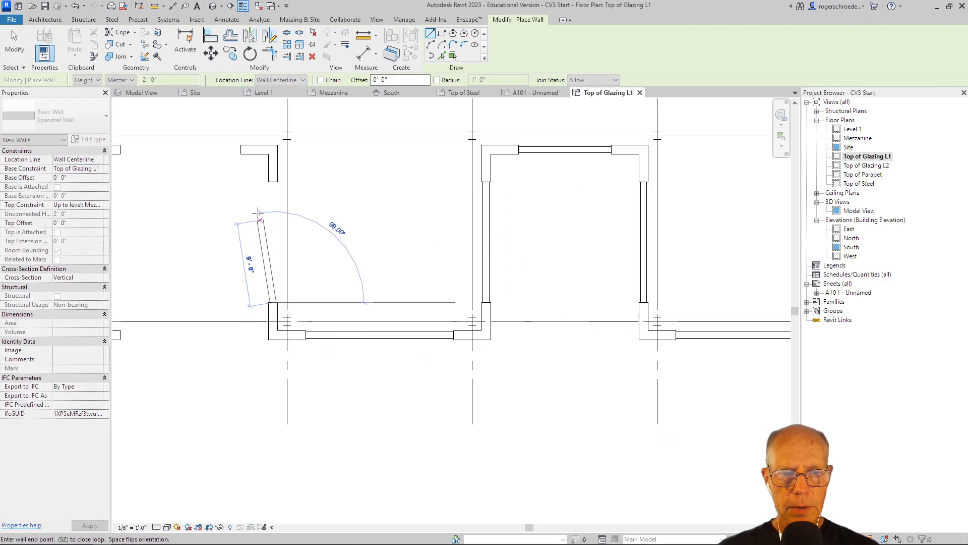
pyautogui.click(273, 181)
pyautogui.click(241, 150)
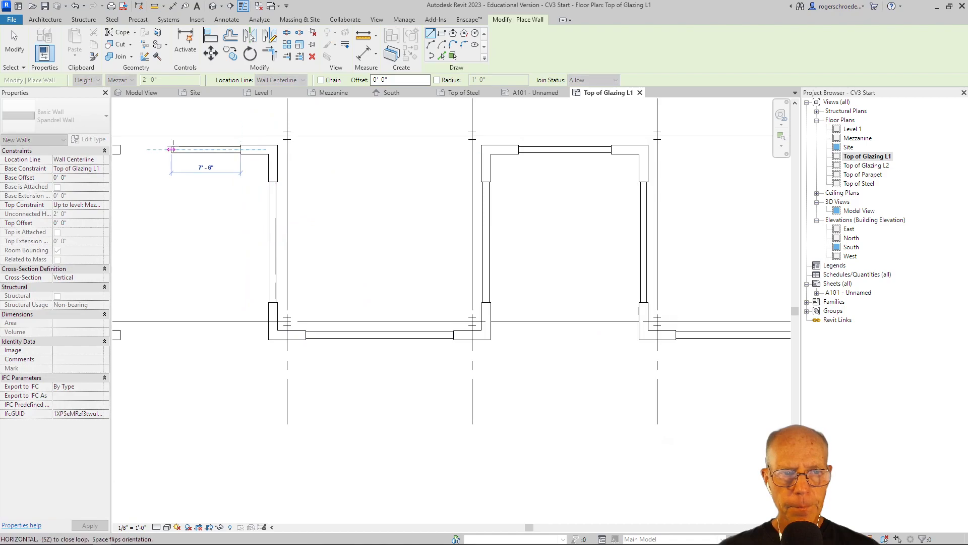
pyautogui.click(120, 149)
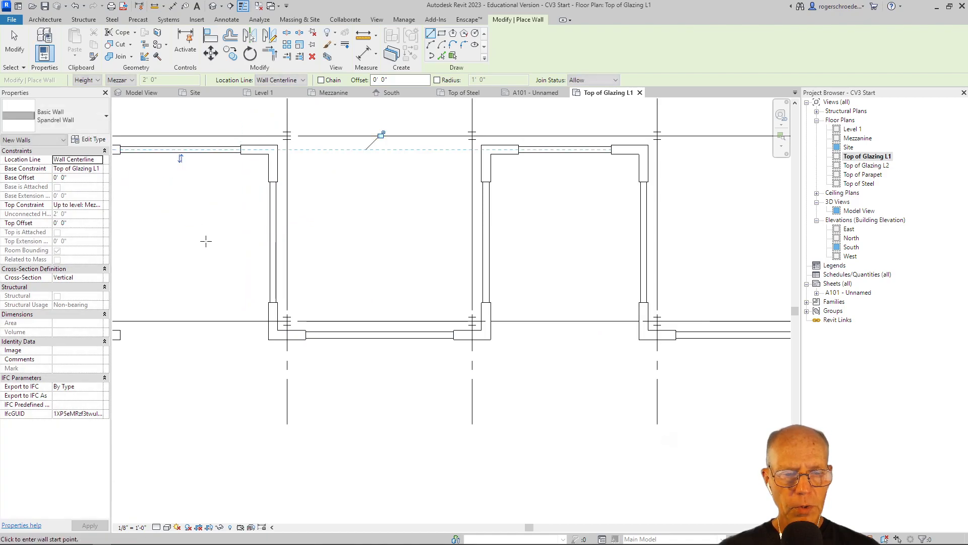
# Draw Spandrel Walls along grid 1 between the grid 5 and grid 6 columns and along grid 5 between grids 1 and 2
pyautogui.click(119, 335)
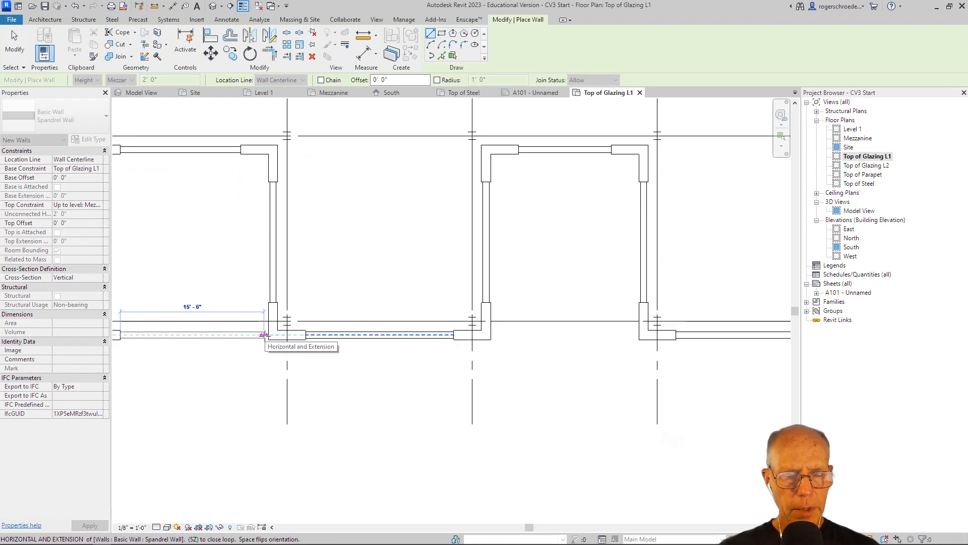
pyautogui.click(267, 335)
pyautogui.moveTo(232, 292); pyautogui.dragTo(409, 340, button='middle')
pyautogui.click(264, 350)
pyautogui.click(265, 197)
# Draw Spandrel Walls along grid 5 between the grid 2 and grid 3 brick columns and between the grid 3 and grid 4 columns
pyautogui.moveTo(264, 197); pyautogui.dragTo(323, 430, button='middle')
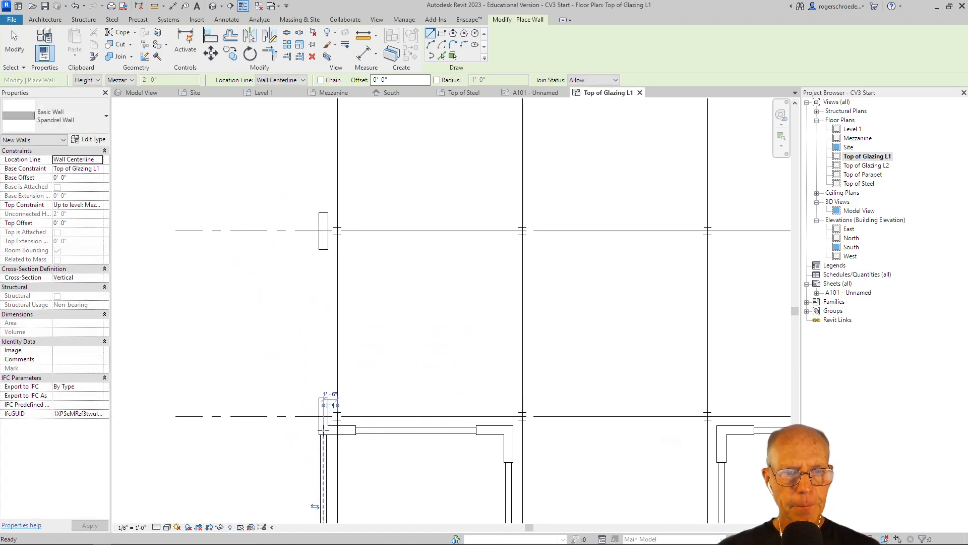
pyautogui.click(323, 248)
pyautogui.click(323, 392)
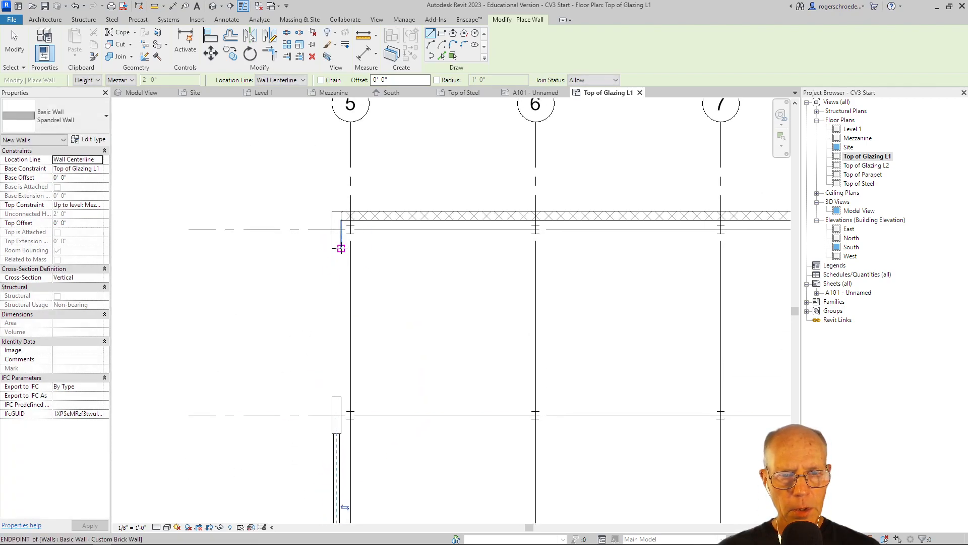
pyautogui.click(337, 248)
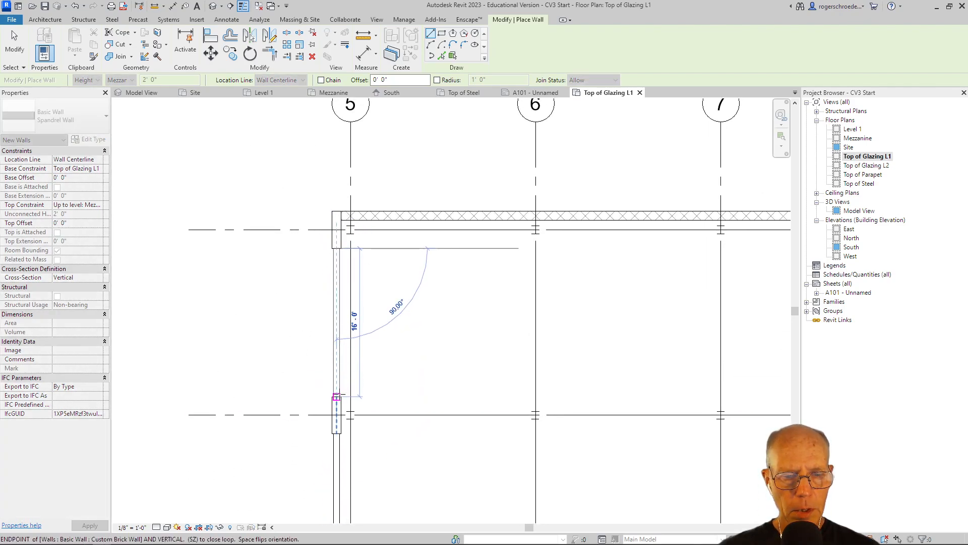
pyautogui.click(337, 397)
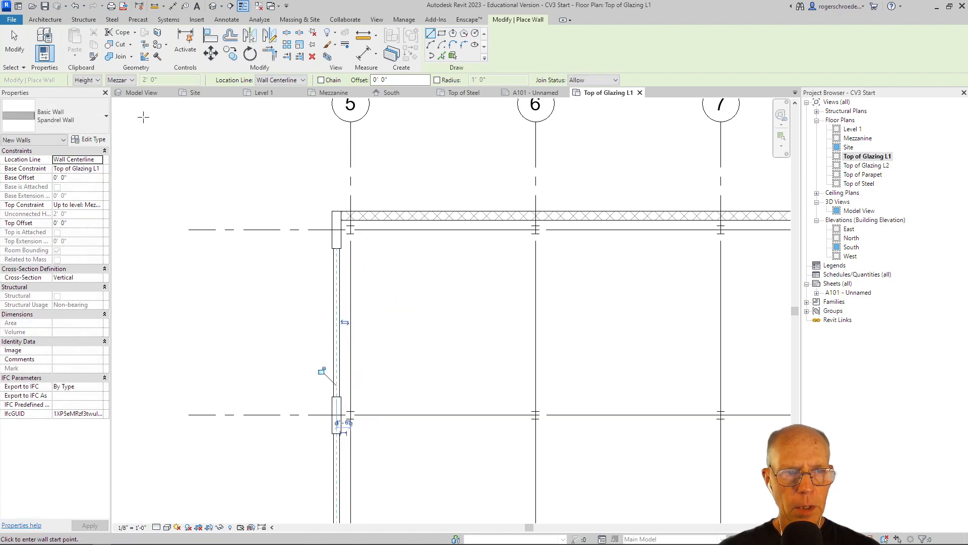
# Examine the spandrel walls around the whole building in the 3D Model View
pyautogui.click(137, 93)
pyautogui.scroll(2, 212, 390)
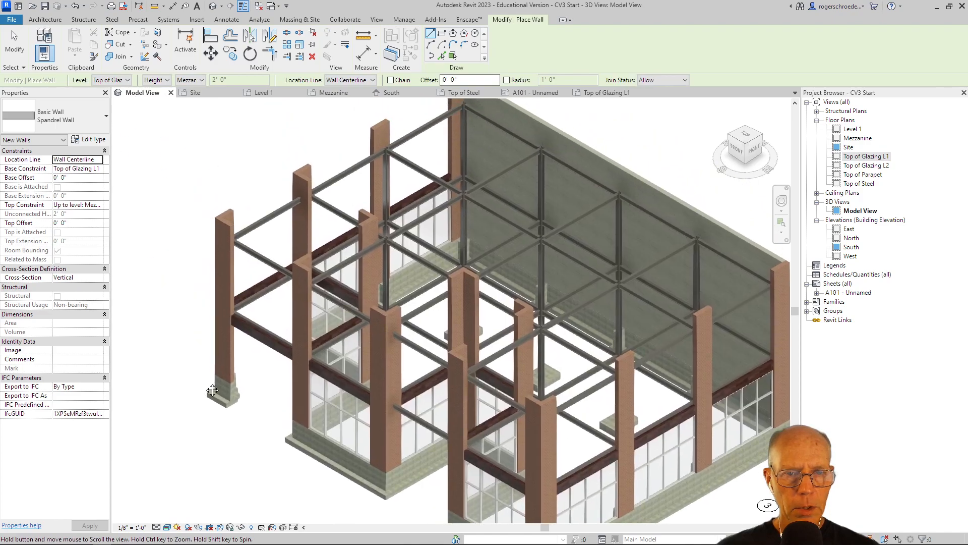